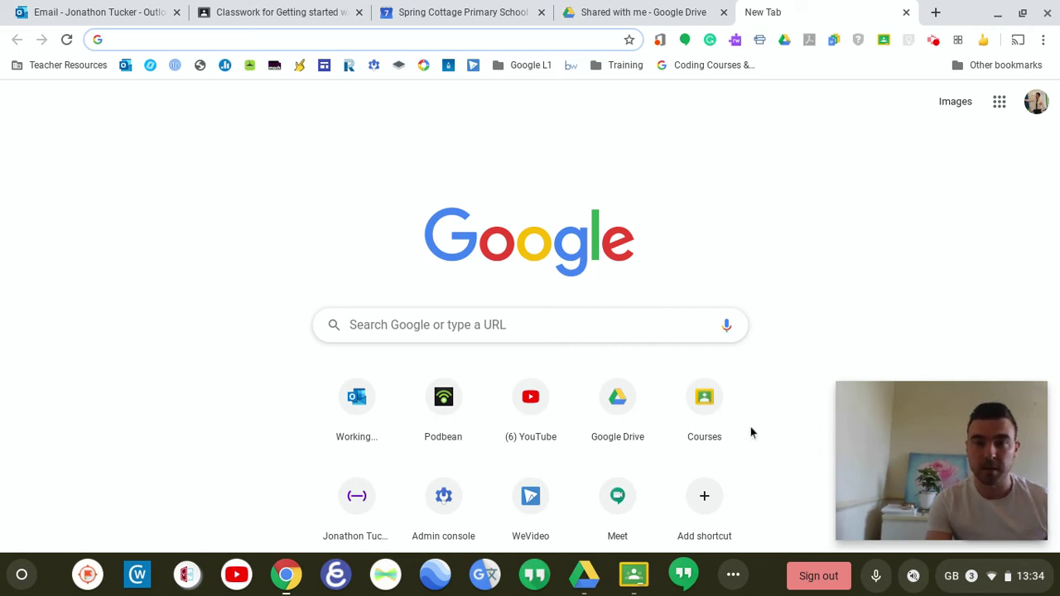
Switch to the incognito Google window, go to Google Classroom and open the "Getting started with Google for Education" class.
right_click(308, 585)
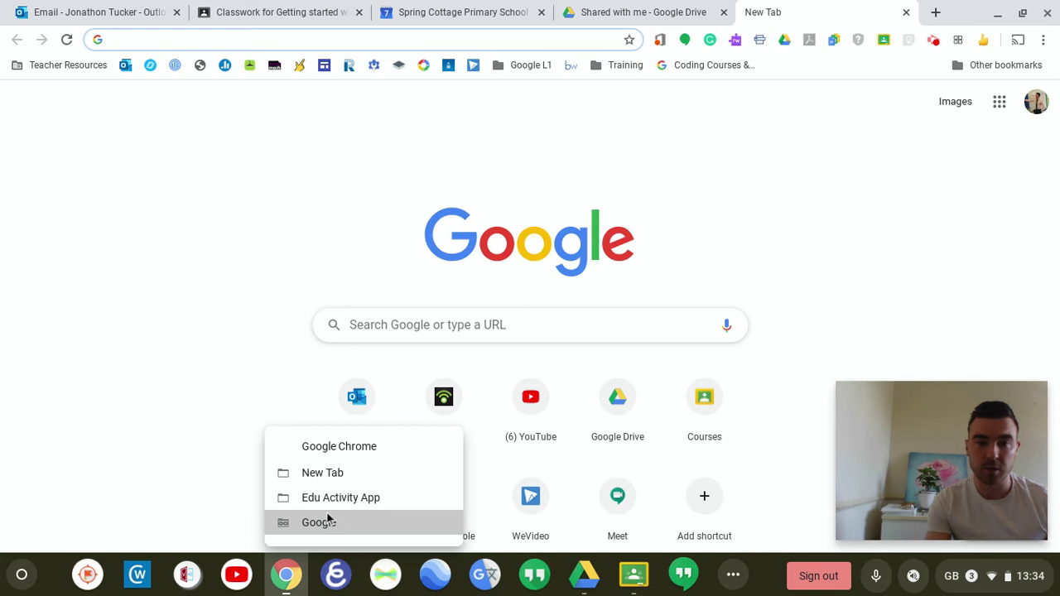
left_click(328, 516)
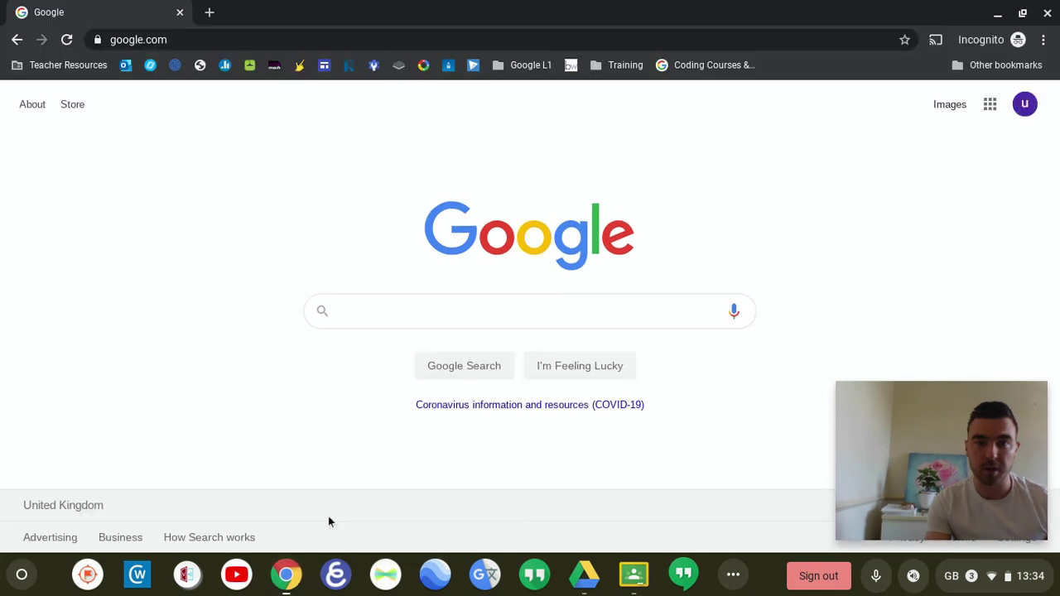
left_click(992, 106)
left_click(992, 171)
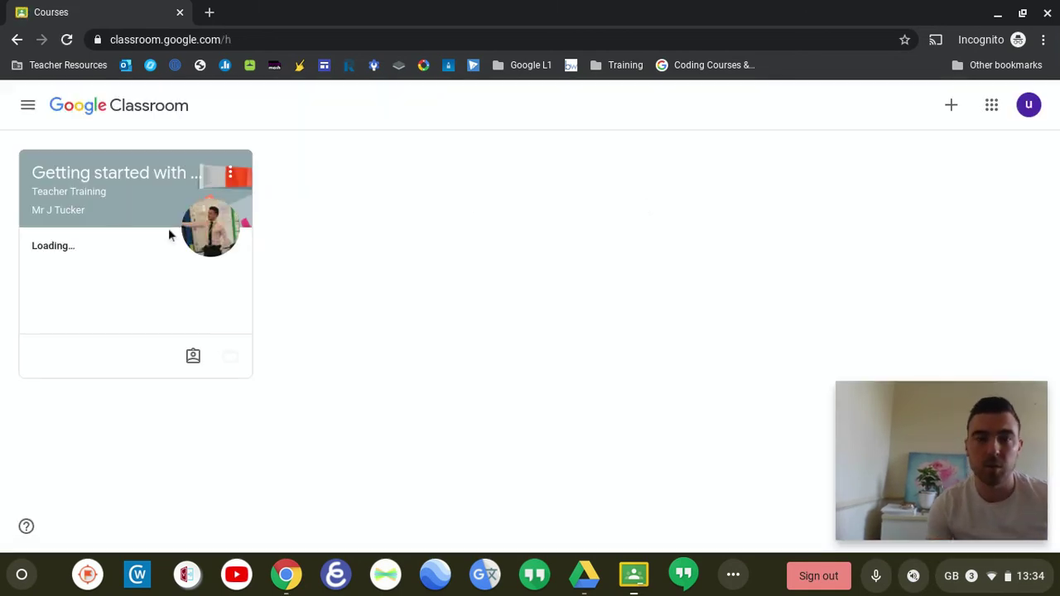
left_click(133, 217)
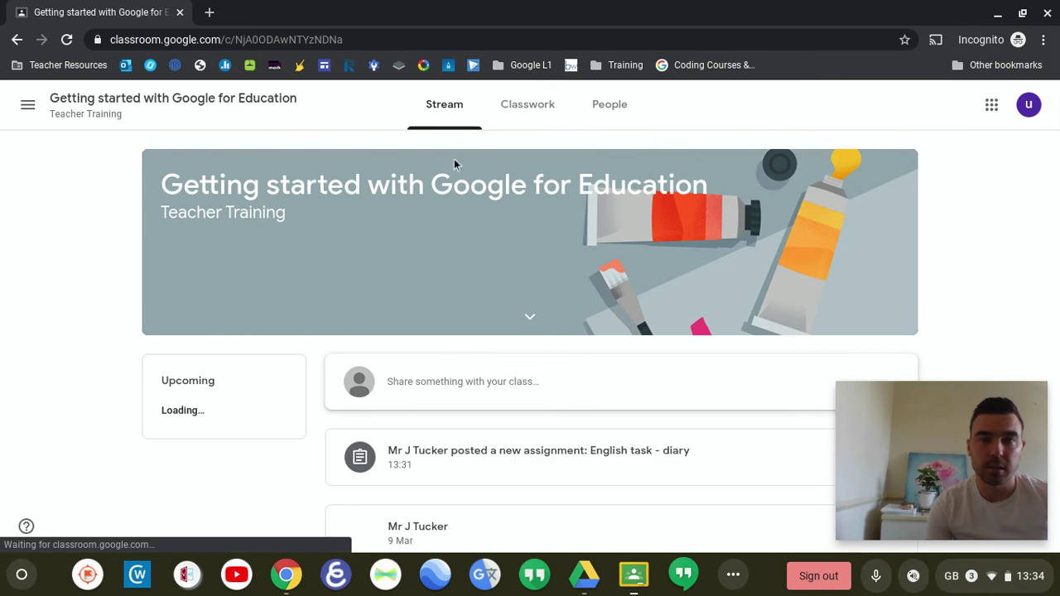
Open the "English task - diary" assignment from the class stream and dismiss the tip about adding files.
scroll(538, 414, "down", 1)
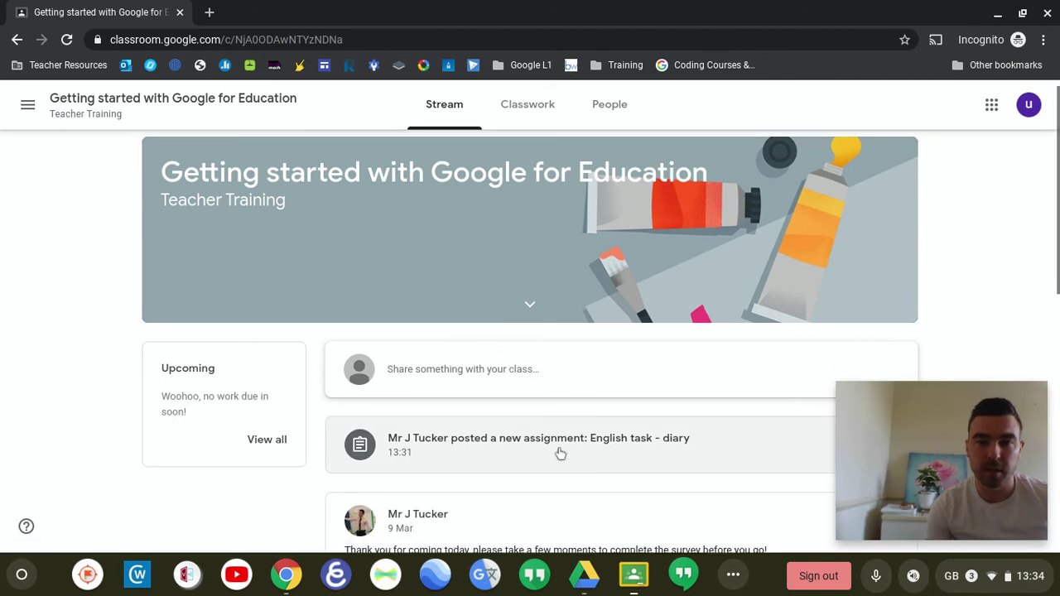
left_click(560, 453)
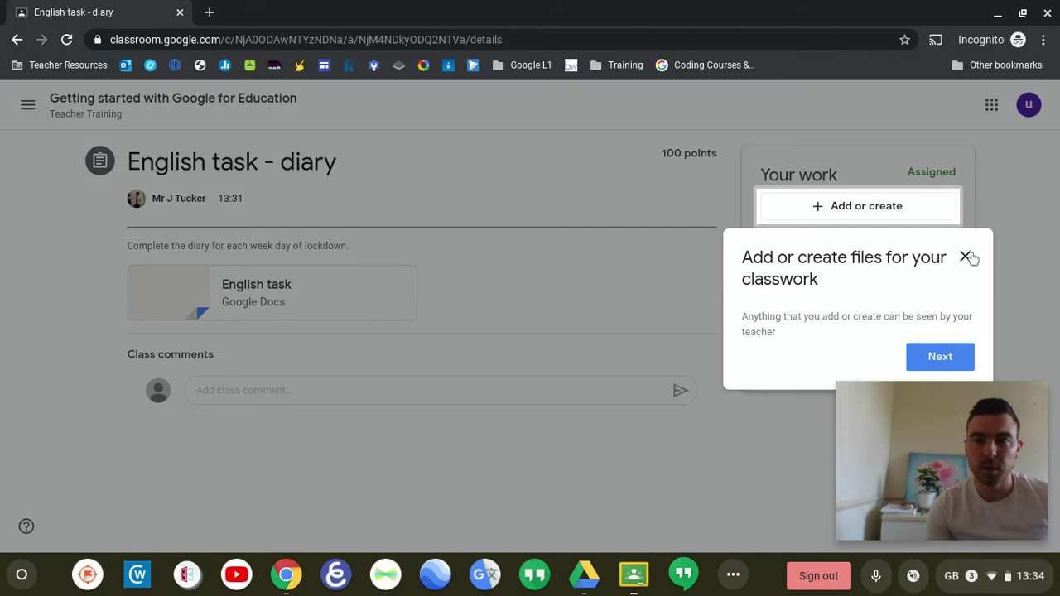
left_click(965, 257)
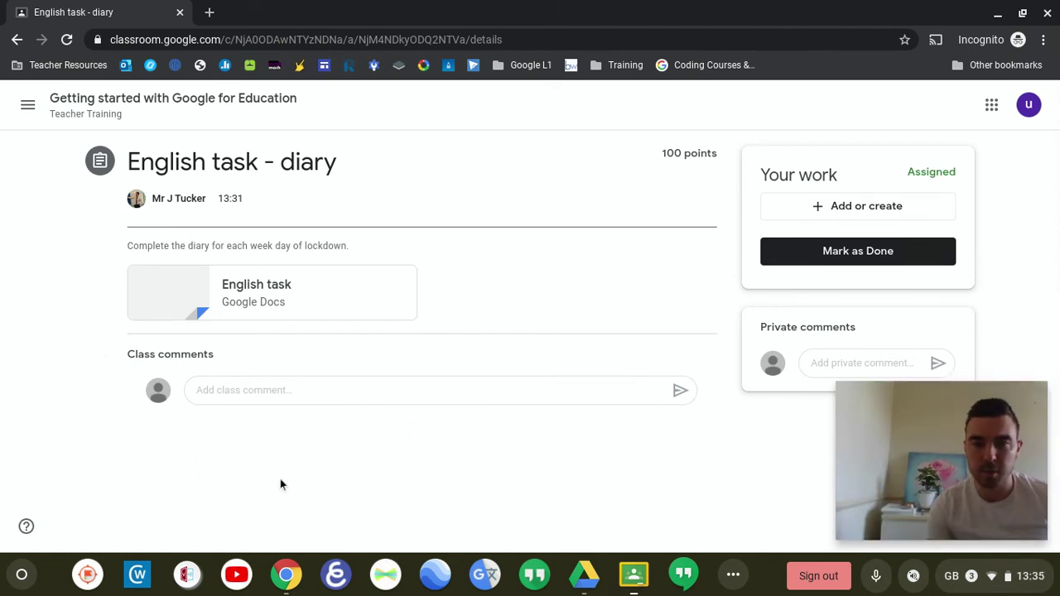
left_click(826, 365)
left_click_drag(759, 328, 767, 328)
left_click(853, 361)
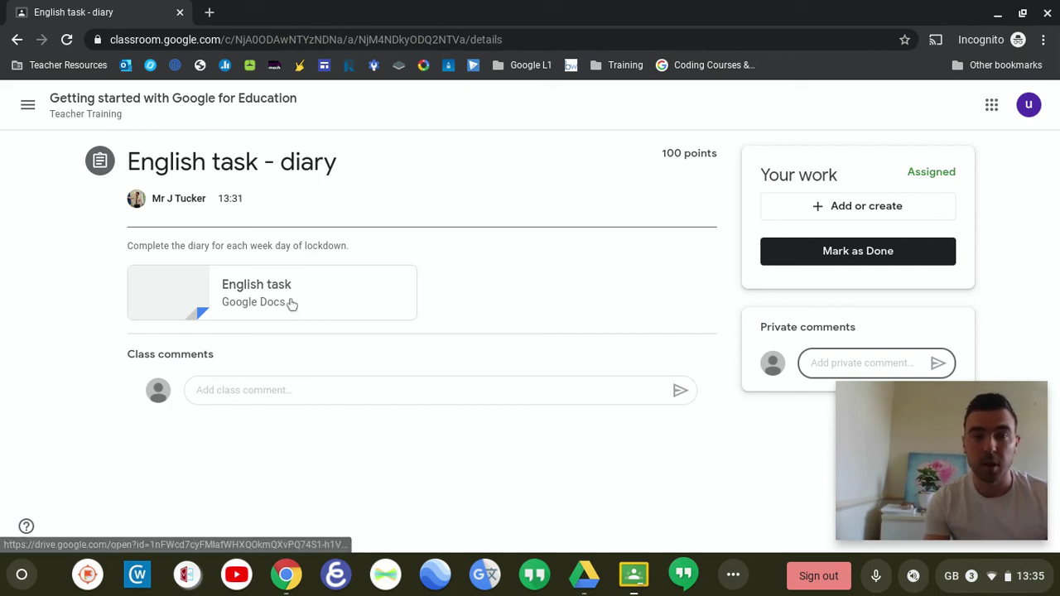
Open the assignment's attached English task document and make a copy of it by replacing "edit" with "copy" at the end of its URL.
left_click(234, 308)
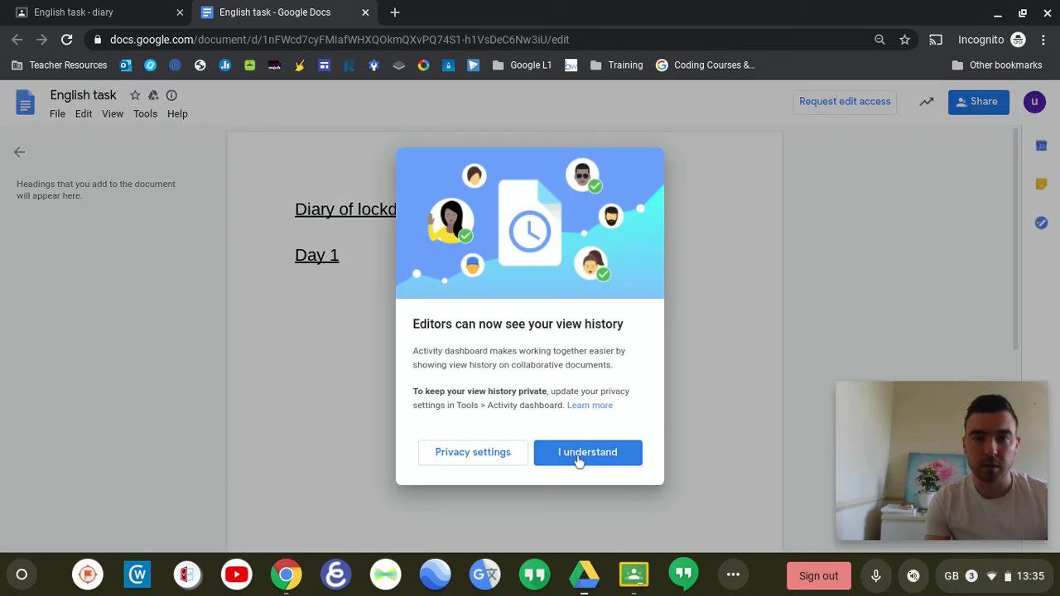
left_click(578, 460)
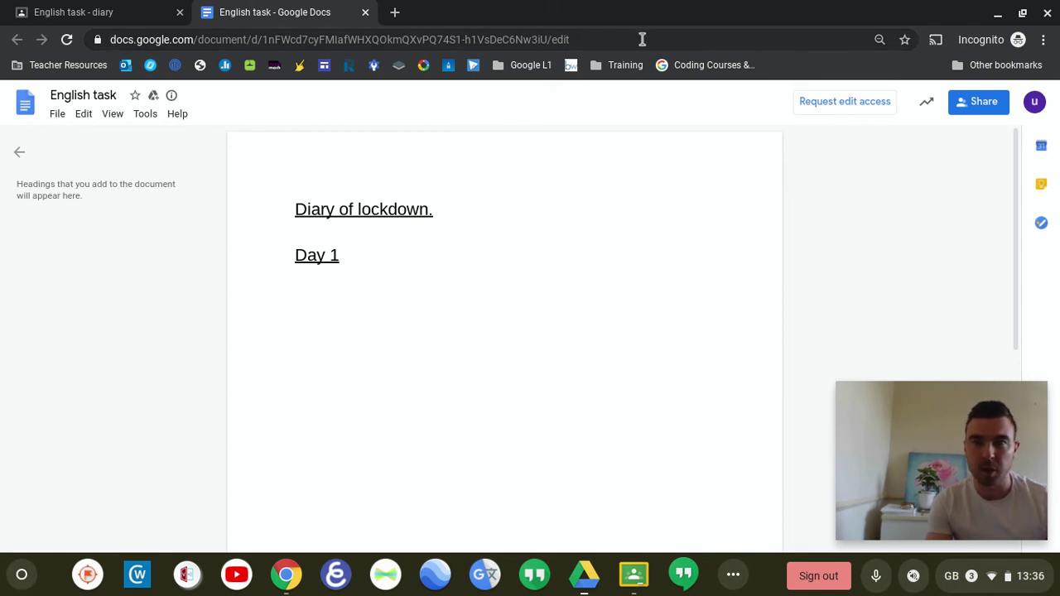
left_click(574, 38)
left_click(578, 38)
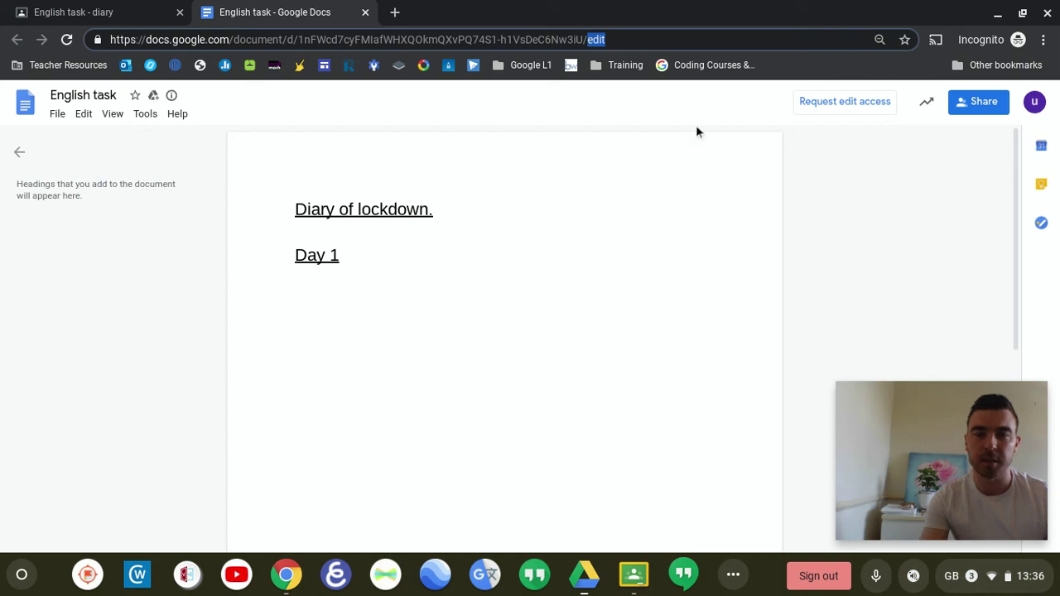
type("cop")
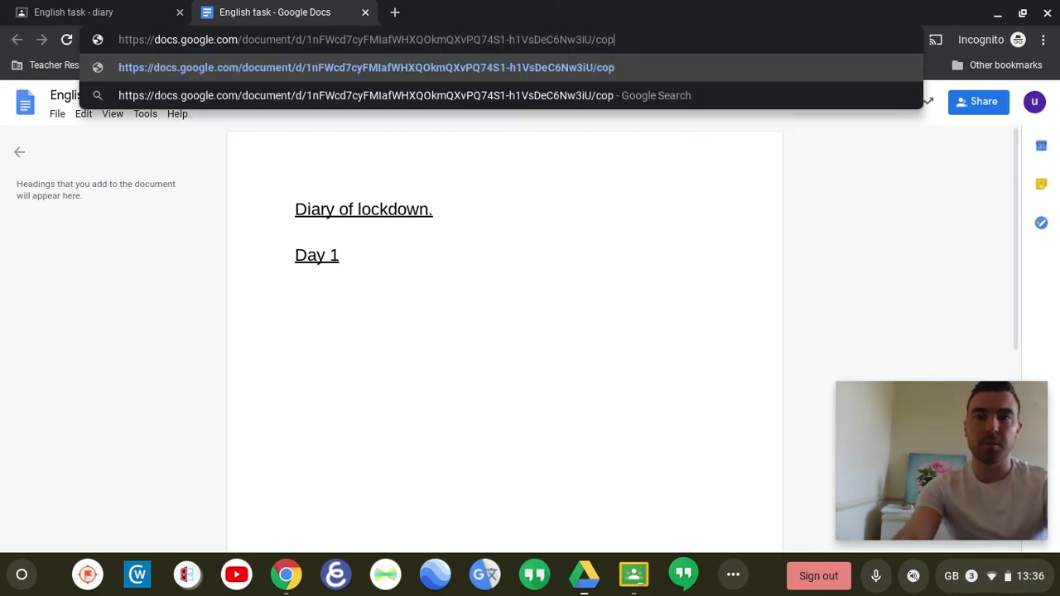
type("y")
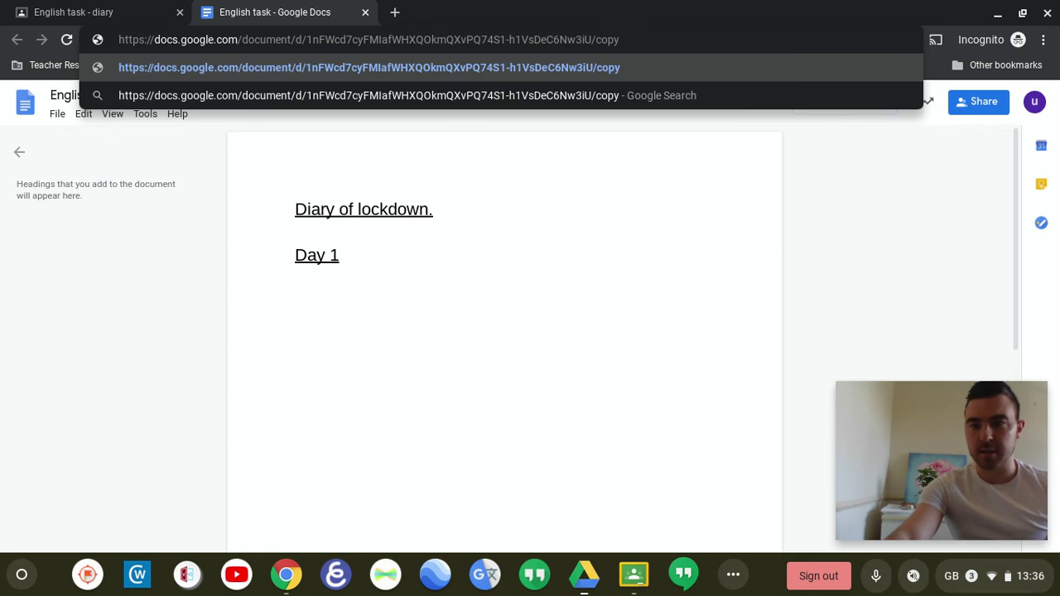
key("Return")
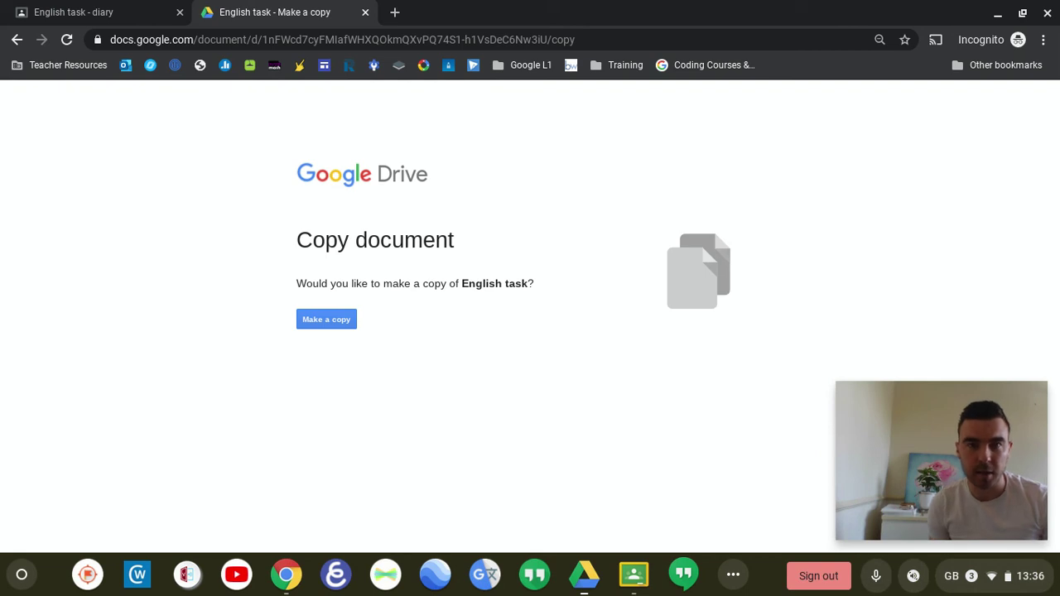
left_click(349, 327)
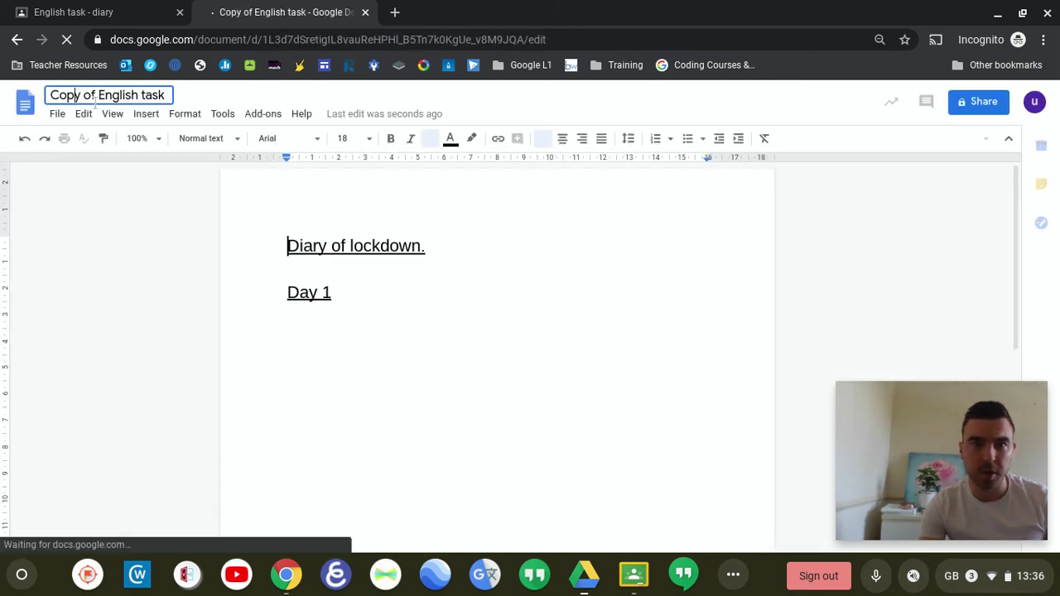
Rename the copied document as "User1 English task".
double_click(64, 96)
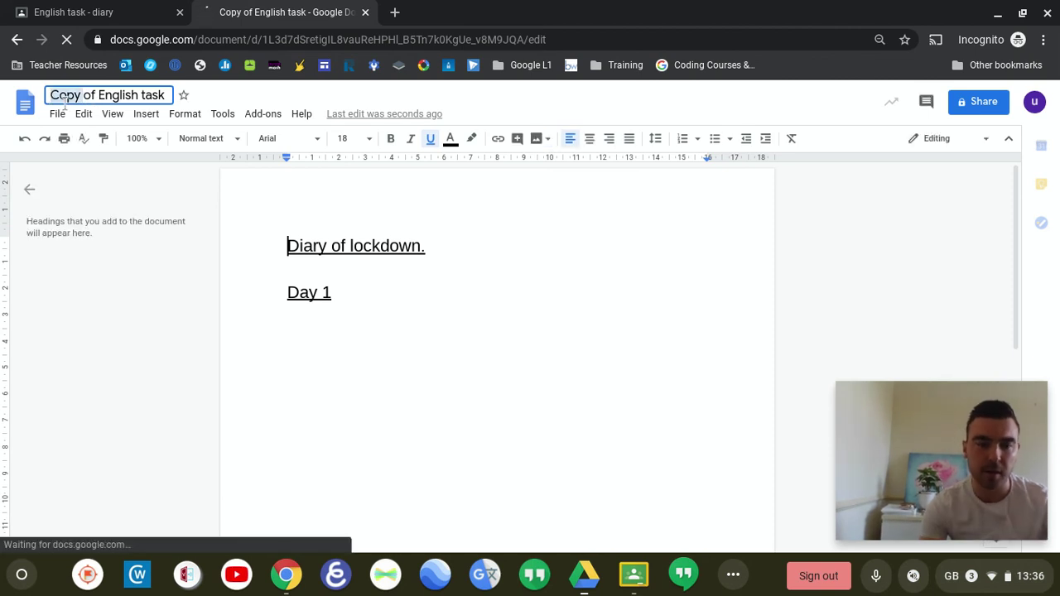
type("User1")
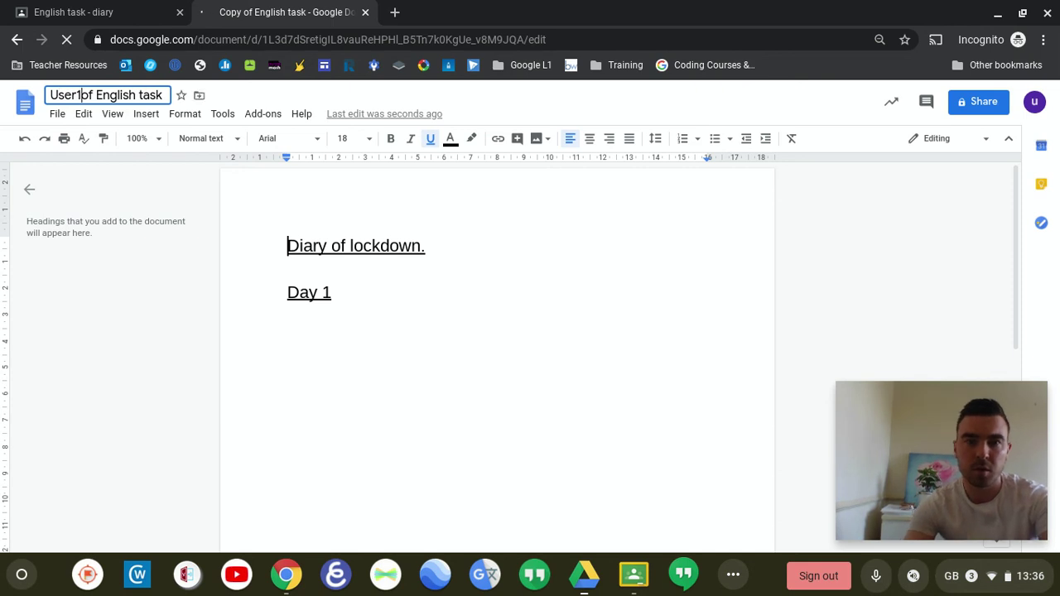
key("BackSpace")
key("BackSpace")
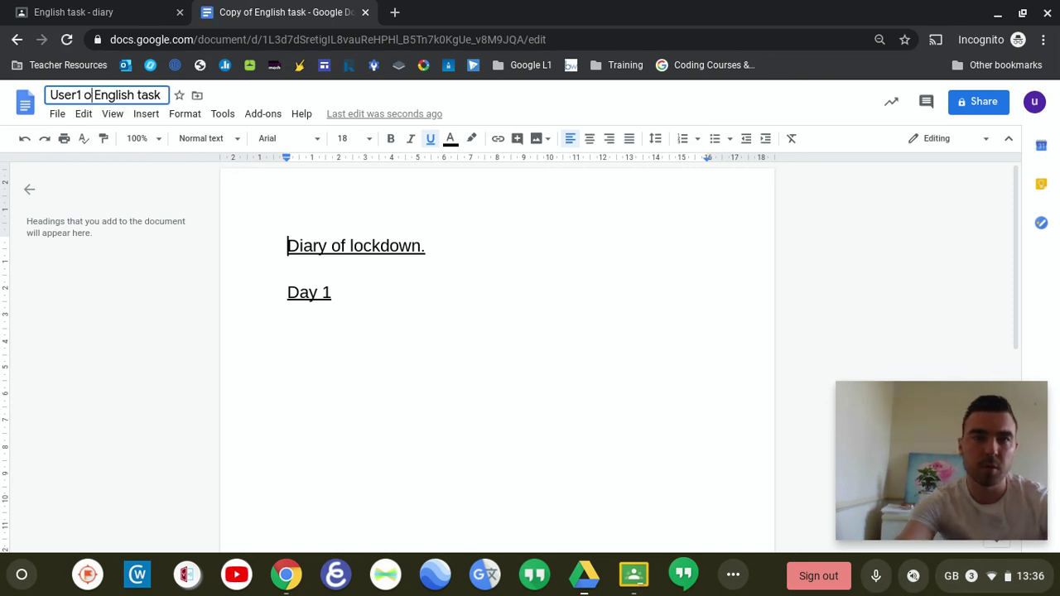
key("BackSpace")
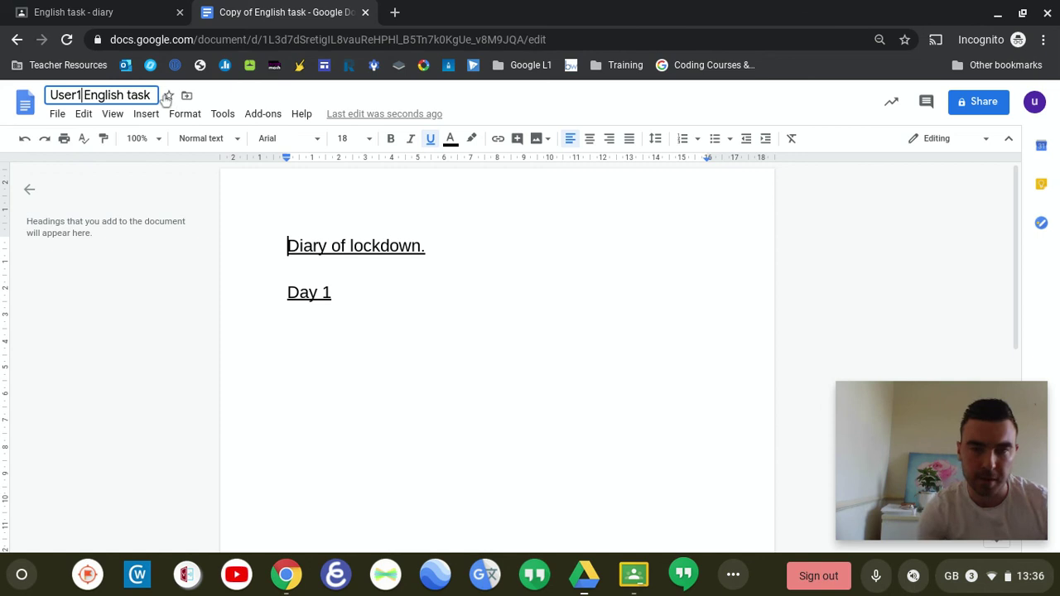
Write "I did some reading on reading plus." below the Day 1 heading.
left_click(432, 311)
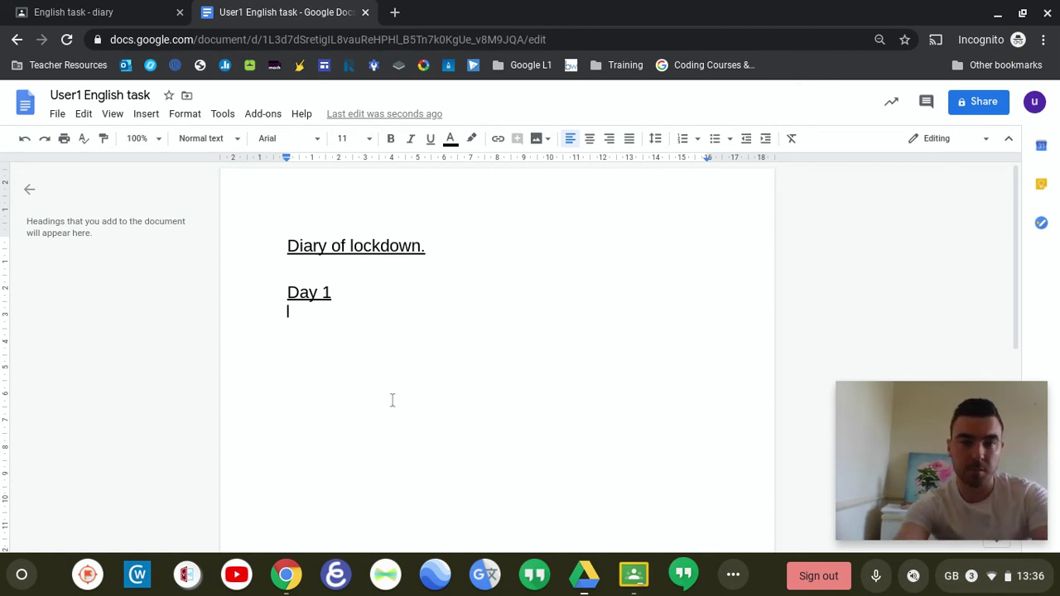
type("I d")
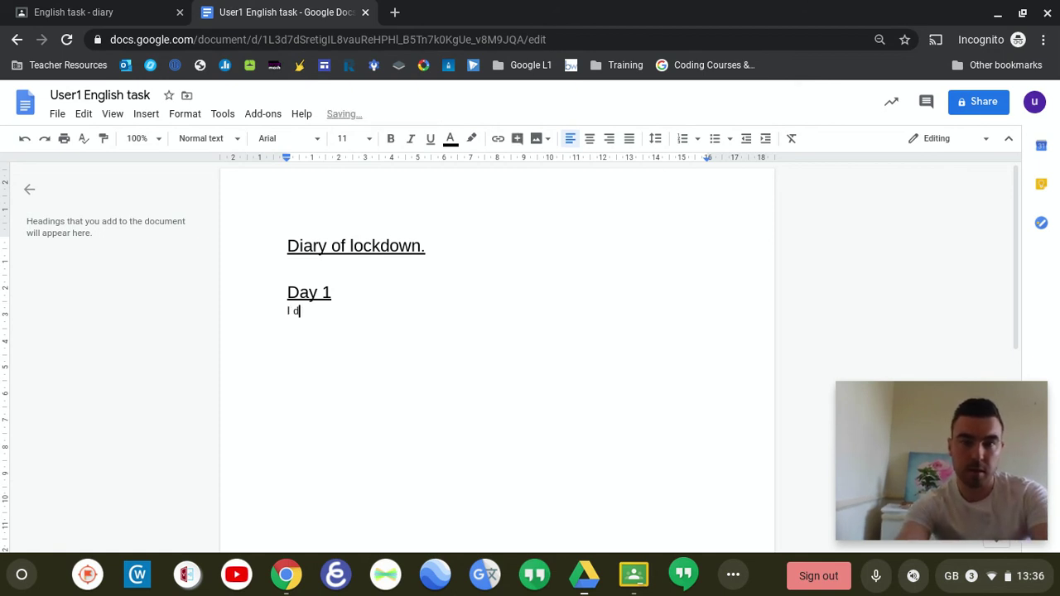
type("id so")
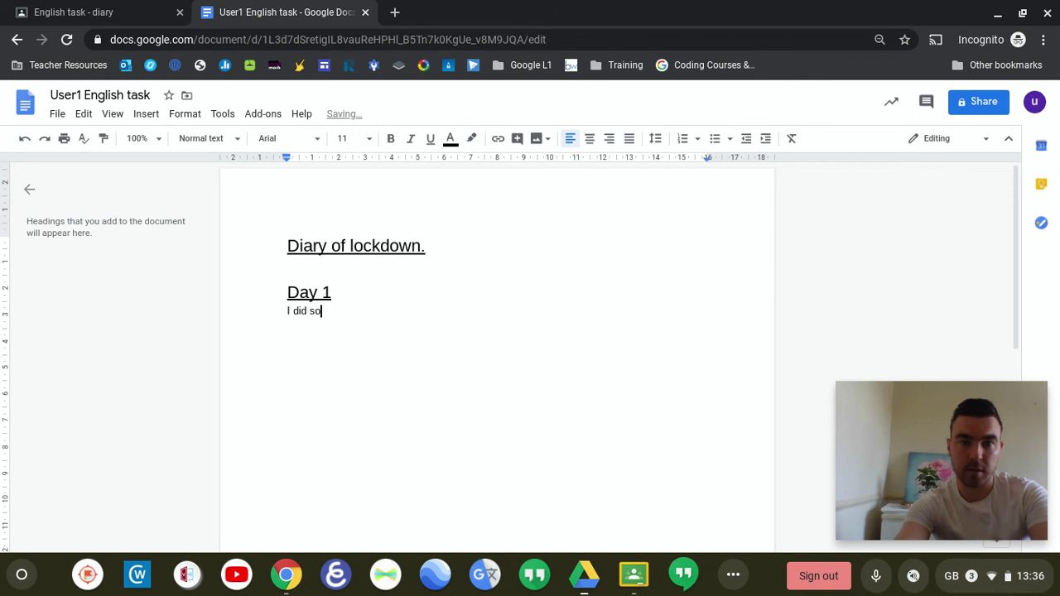
type("me reading")
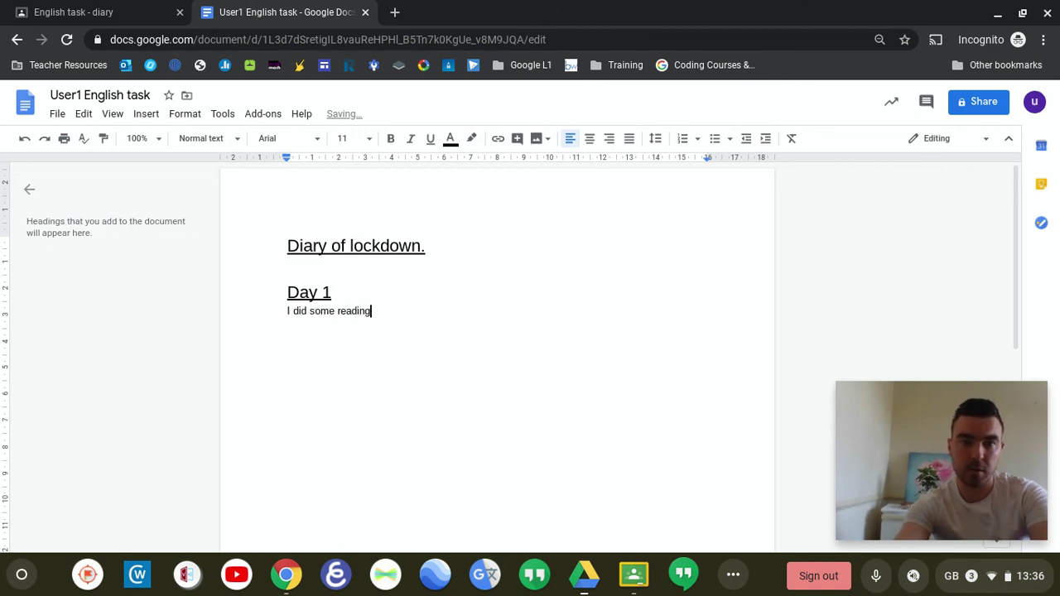
type(" on reading ")
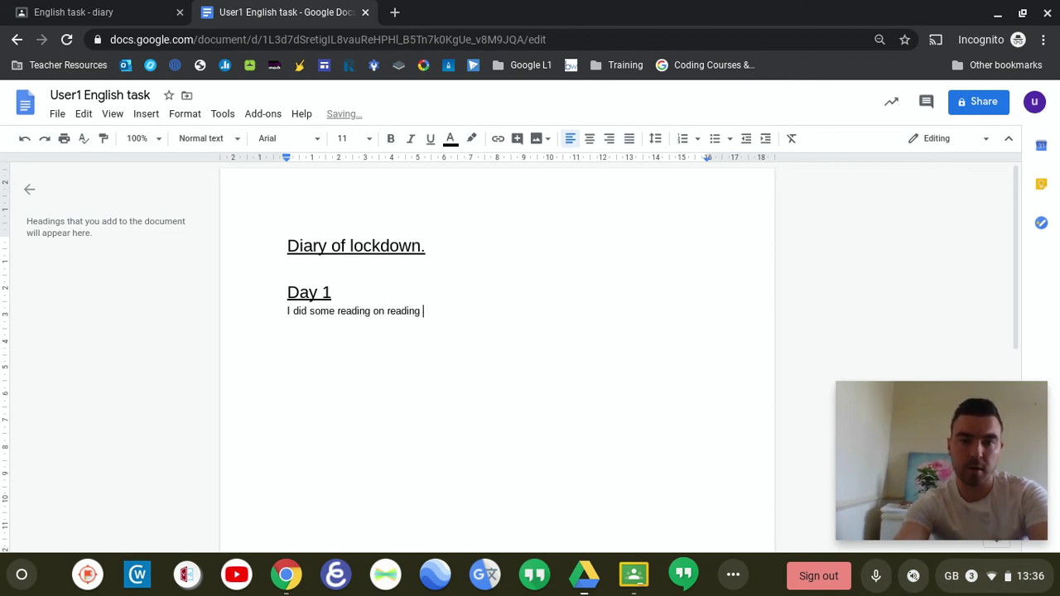
type("plus.")
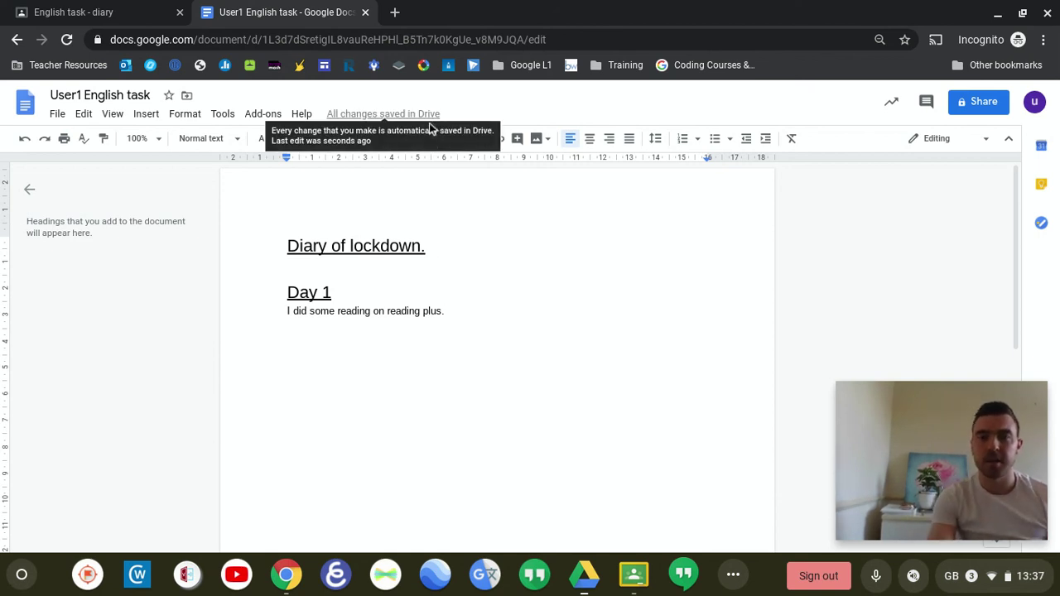
Close the document and attach the User1 English task file from Google Drive to the assignment.
left_click(364, 12)
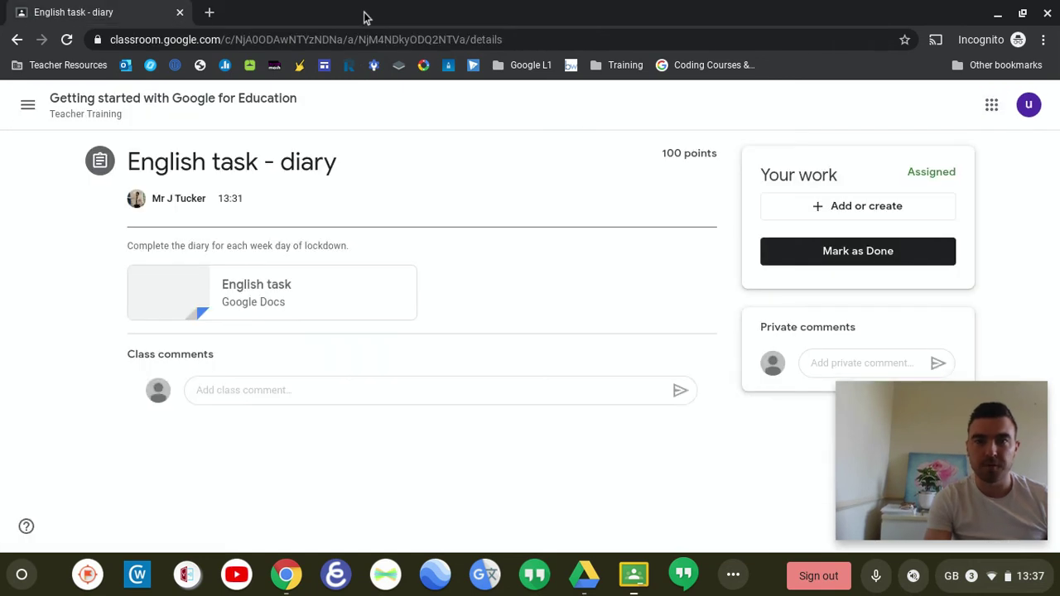
left_click(822, 213)
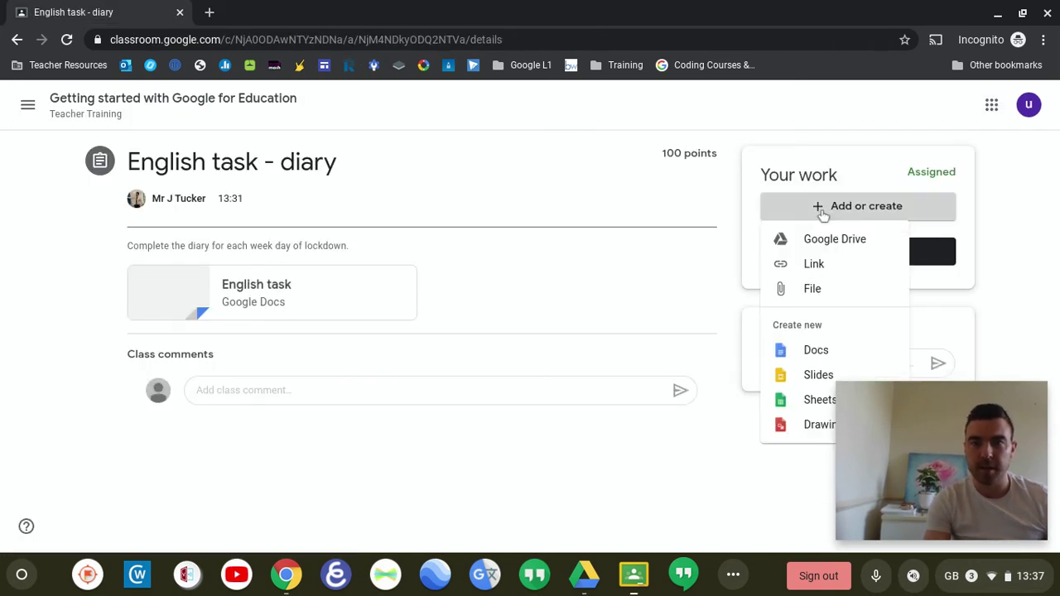
left_click(820, 242)
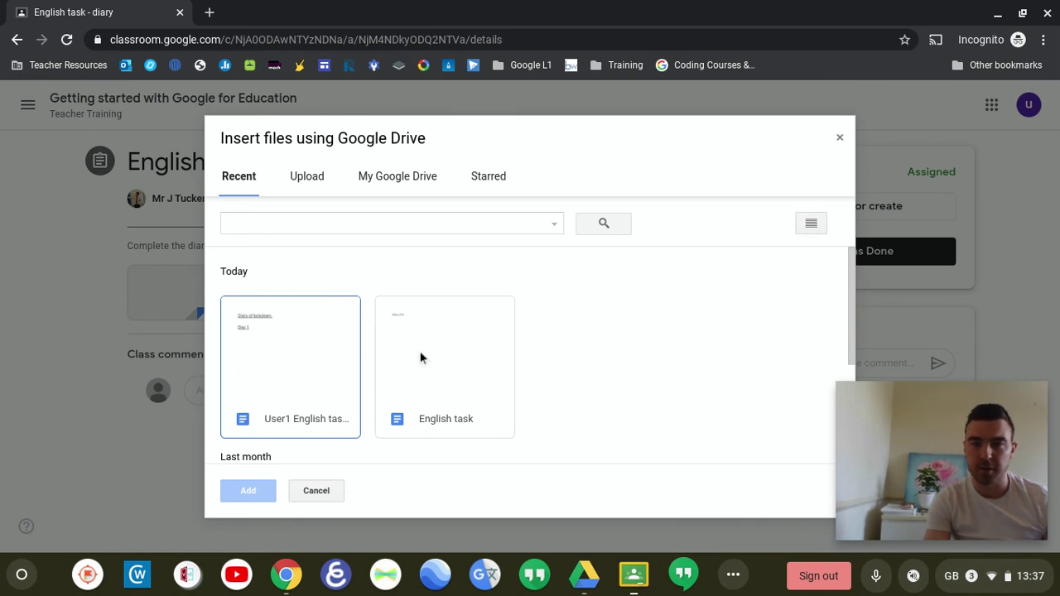
left_click(245, 341)
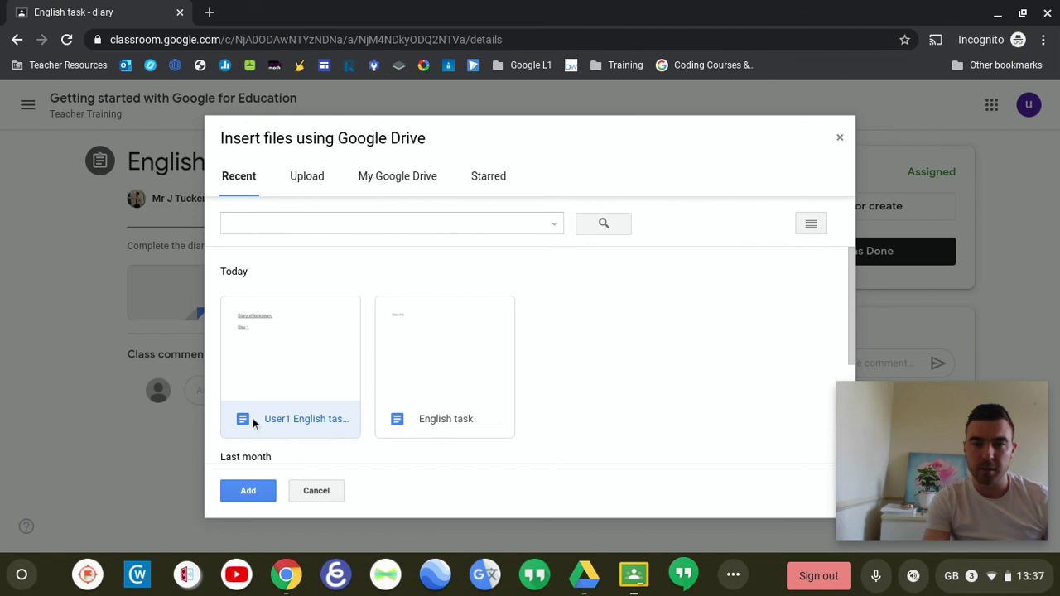
left_click(248, 494)
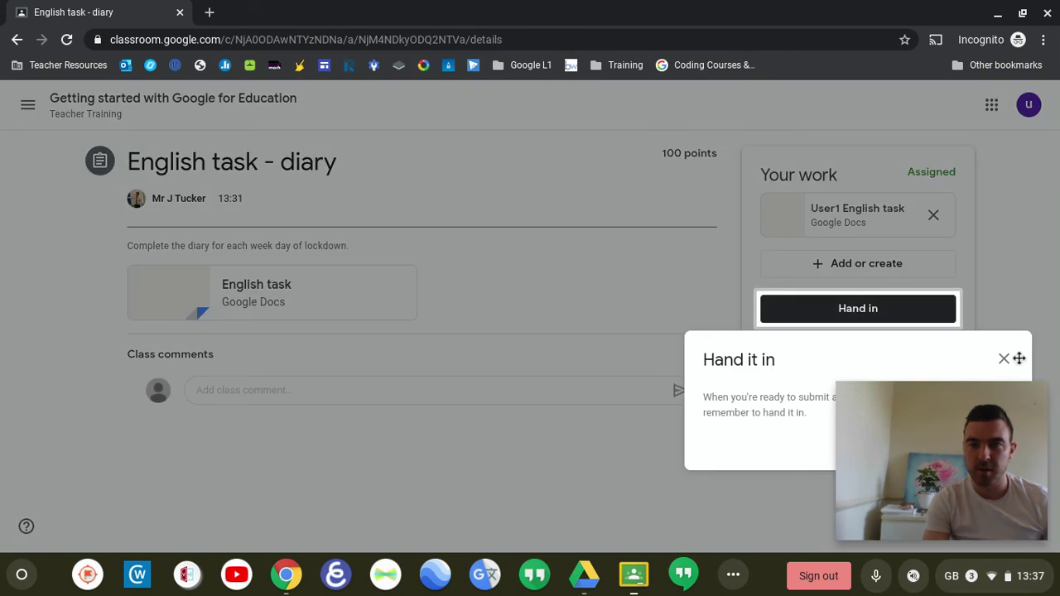
Hand in the English task - diary assignment with its attachment, dismissing the hand-in tip.
left_click(894, 316)
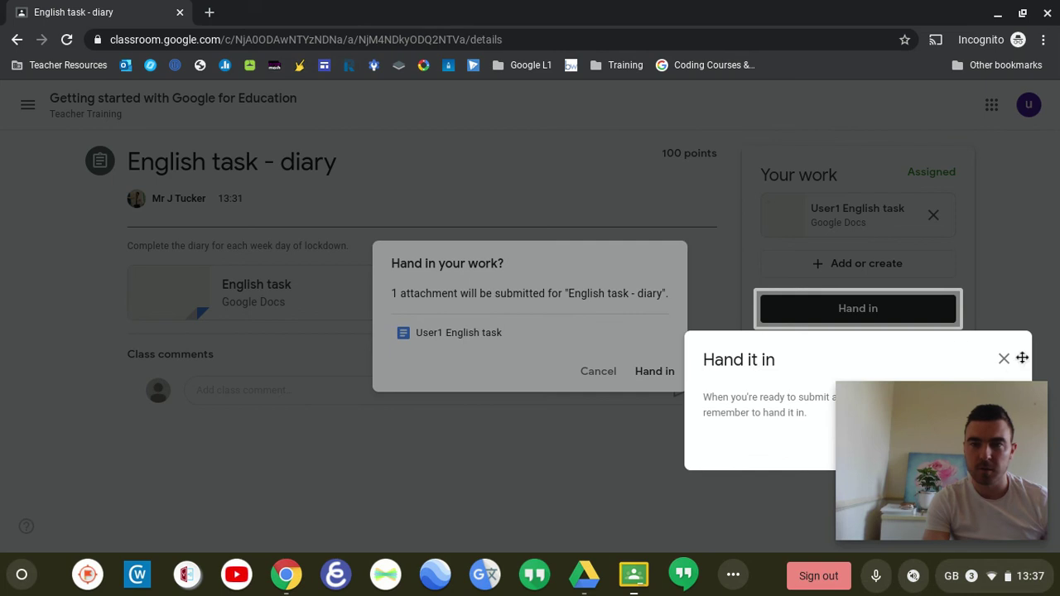
left_click(1003, 359)
left_click(655, 380)
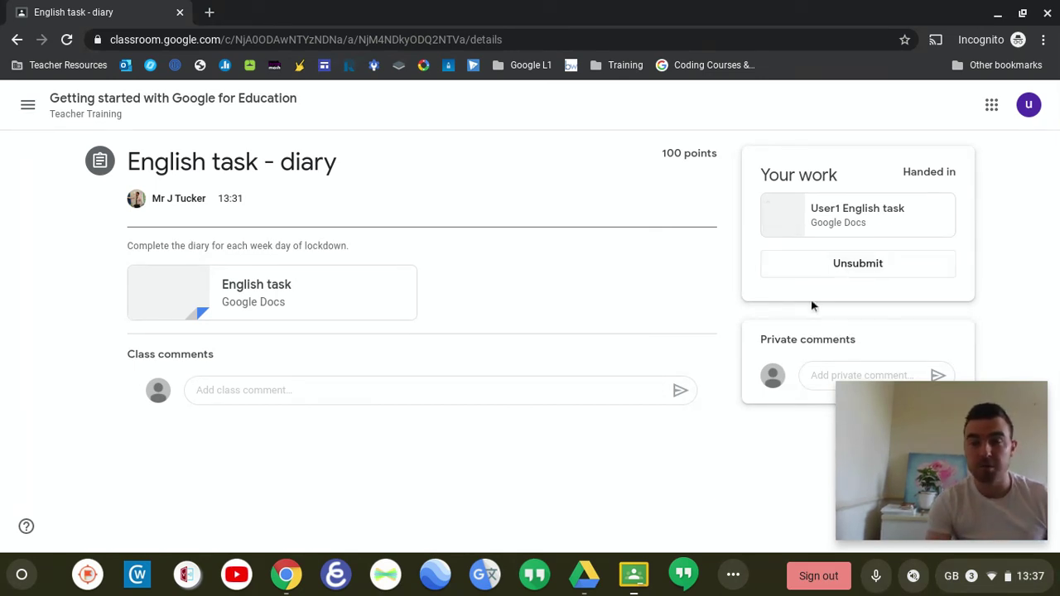
Start unsubmitting the handed-in English task - diary assignment.
left_click(815, 264)
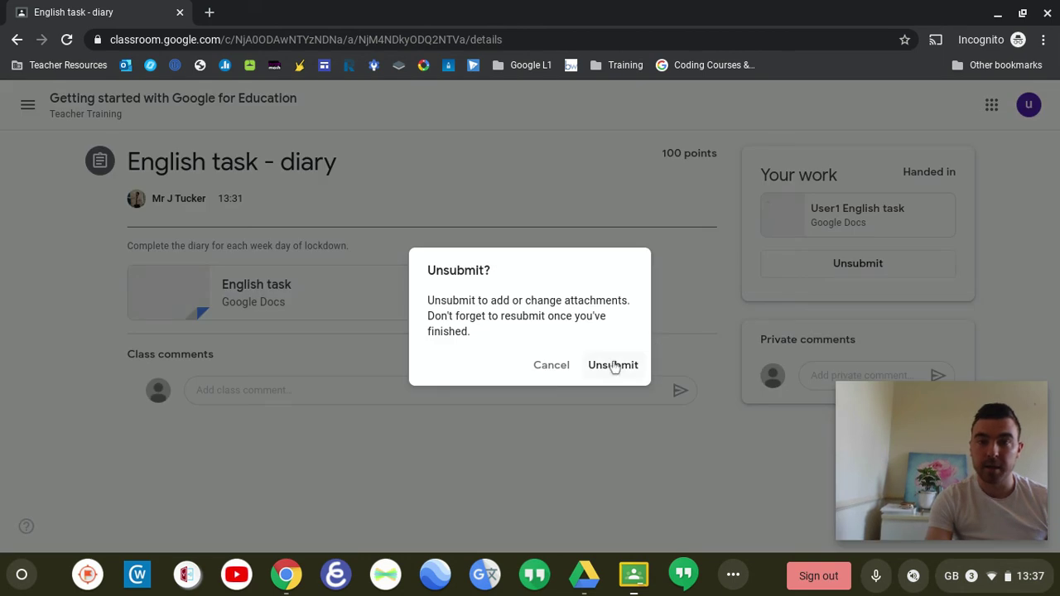